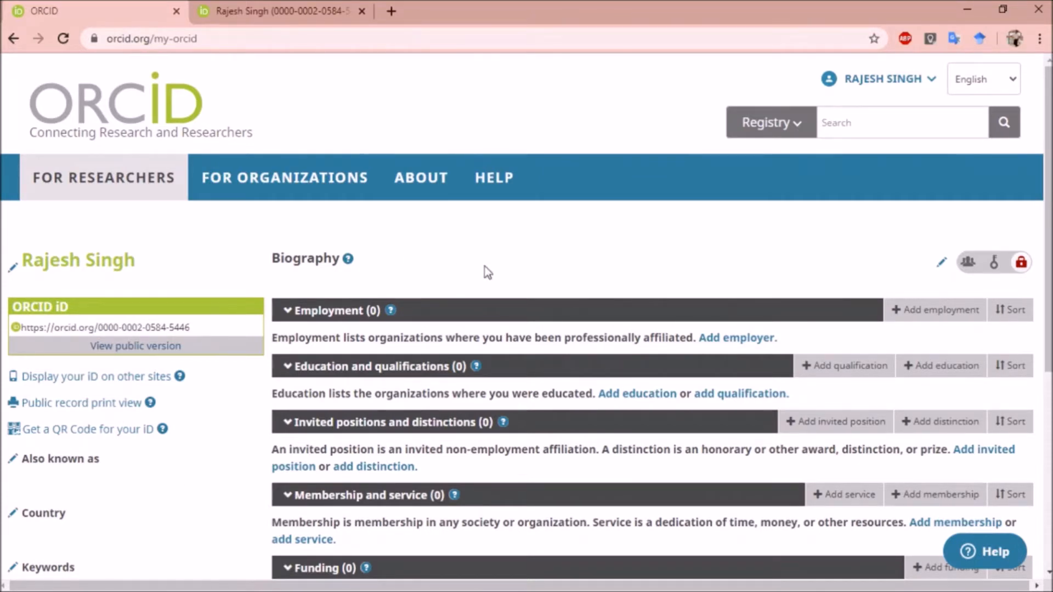
# Check the biography's visibility options and try to add an employment entry to the record
pyautogui.scroll(-1, 830, 226)
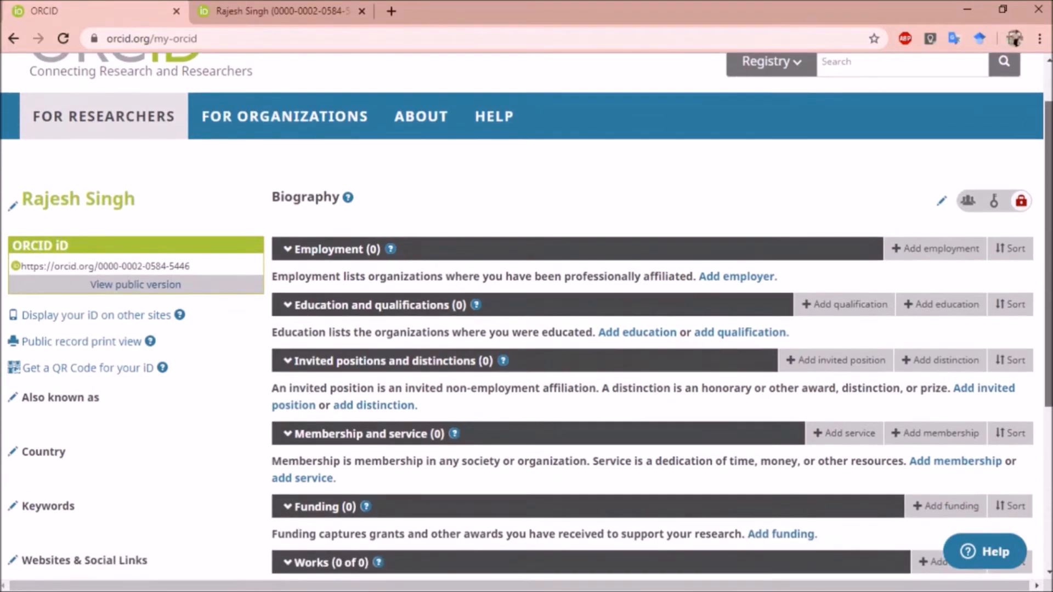
pyautogui.click(995, 204)
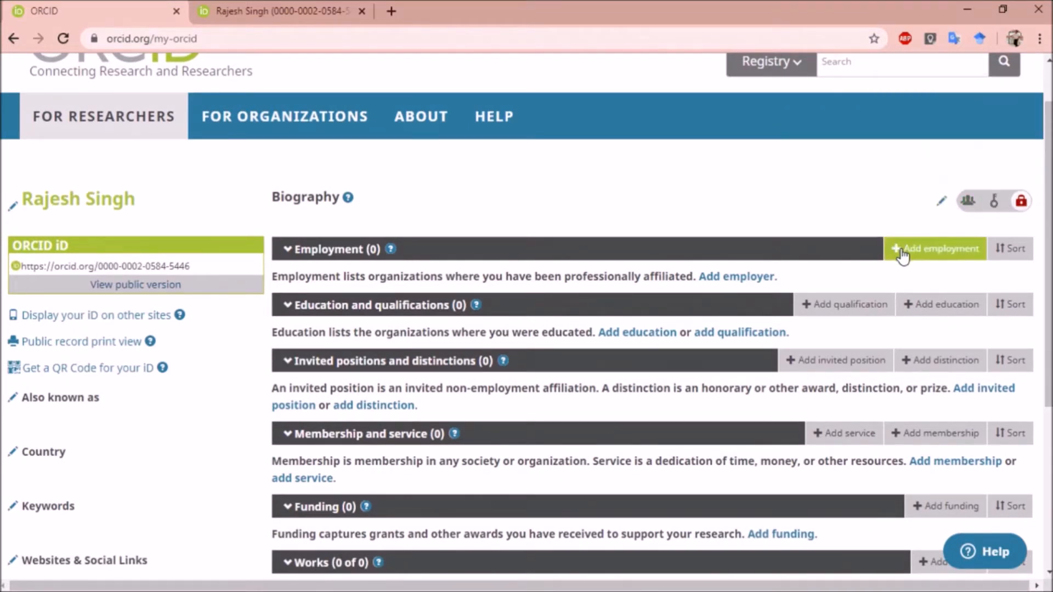
pyautogui.click(968, 203)
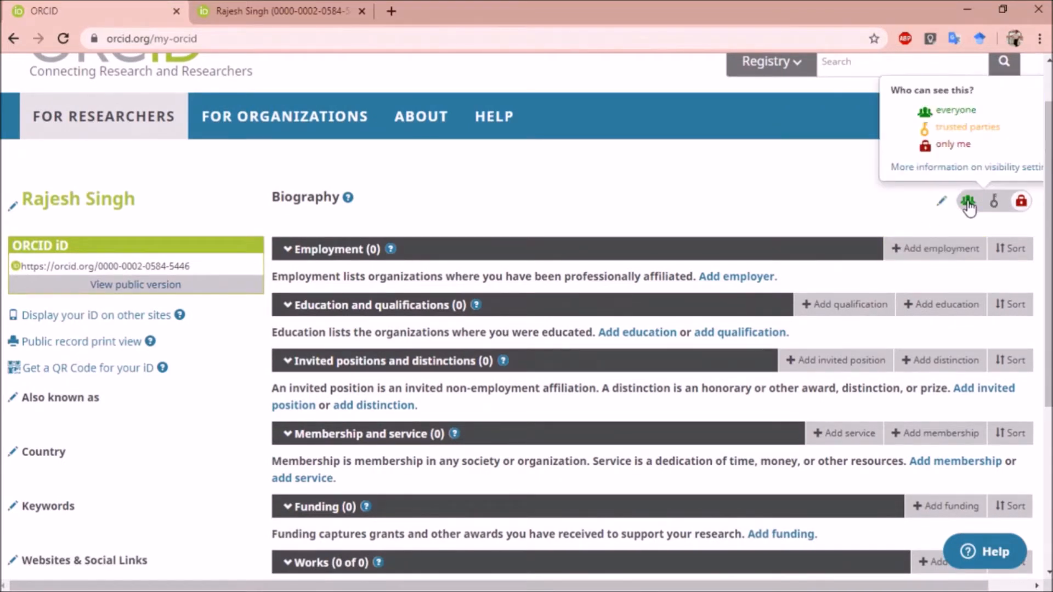
pyautogui.click(899, 250)
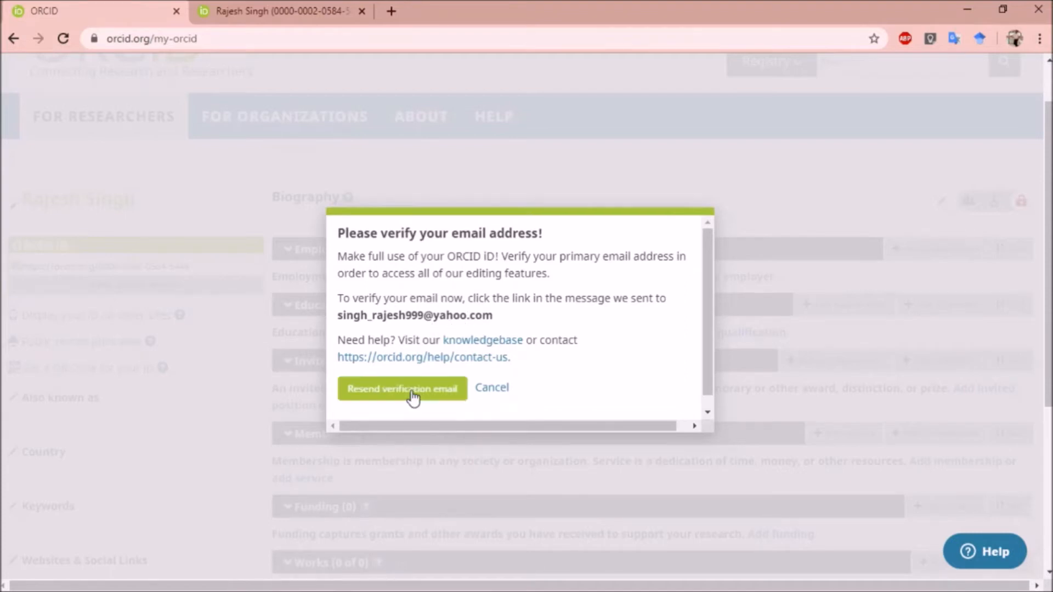
# Open Yahoo Mail in a new browser tab
pyautogui.click(391, 11)
pyautogui.click(213, 63)
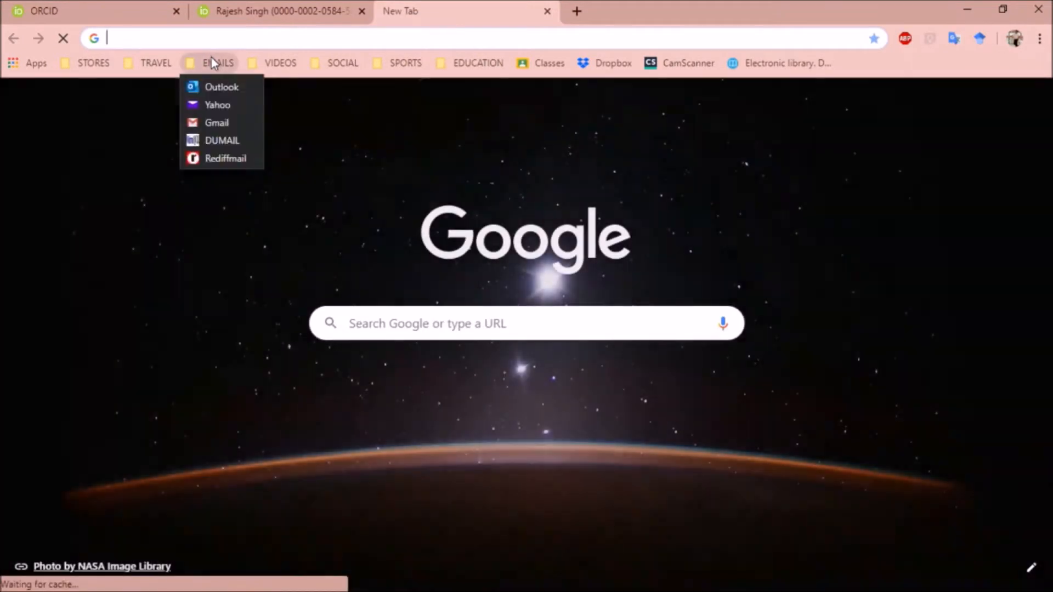
pyautogui.click(214, 103)
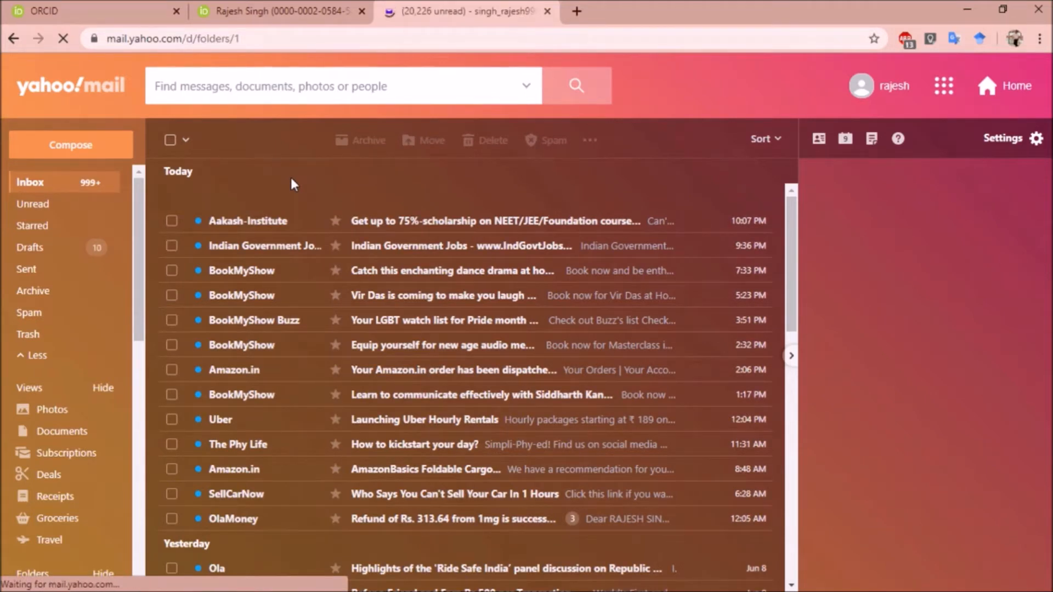
# Dismiss the ad-blocker notice to use Basic Mail and verify the email address from the ORCID welcome message
pyautogui.click(35, 315)
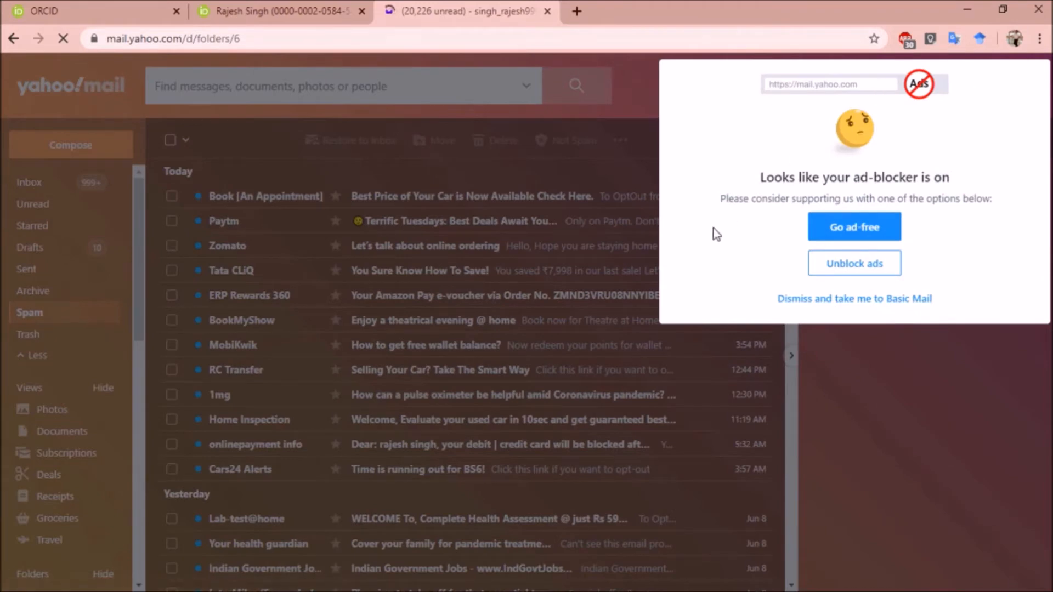
pyautogui.click(809, 300)
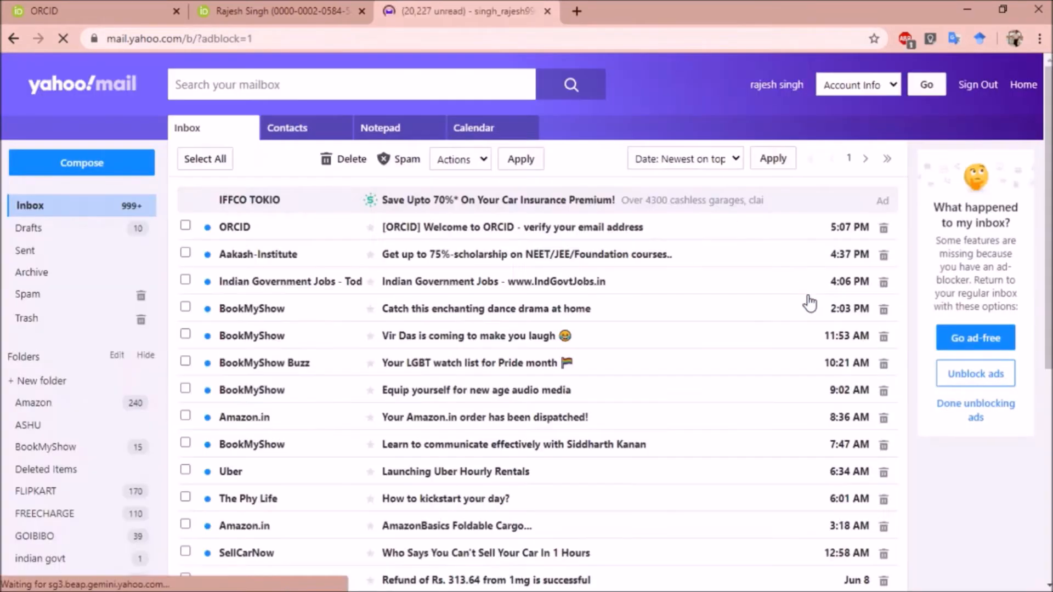
pyautogui.click(505, 235)
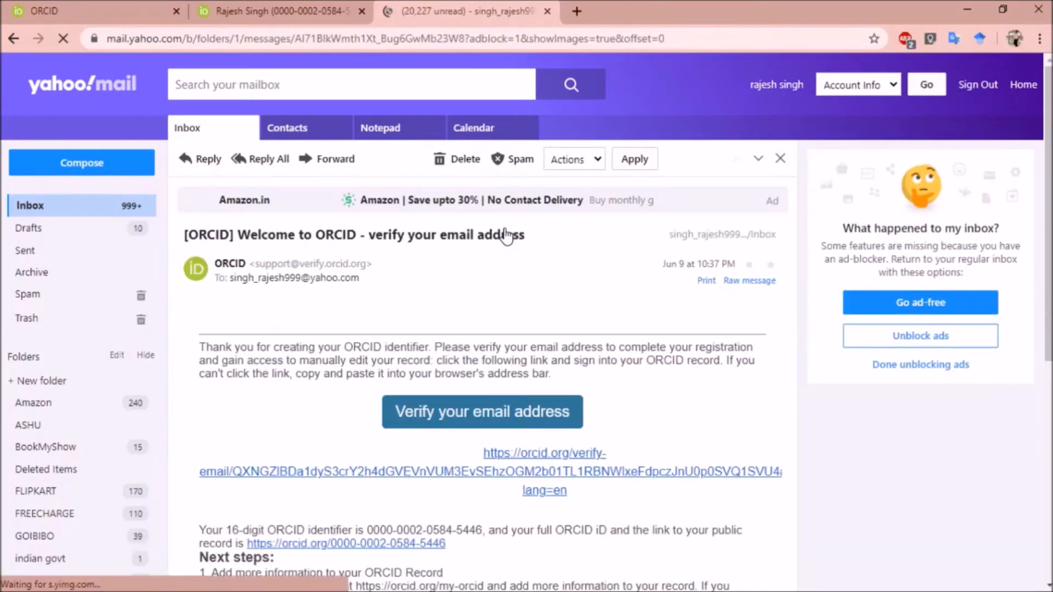
pyautogui.click(480, 438)
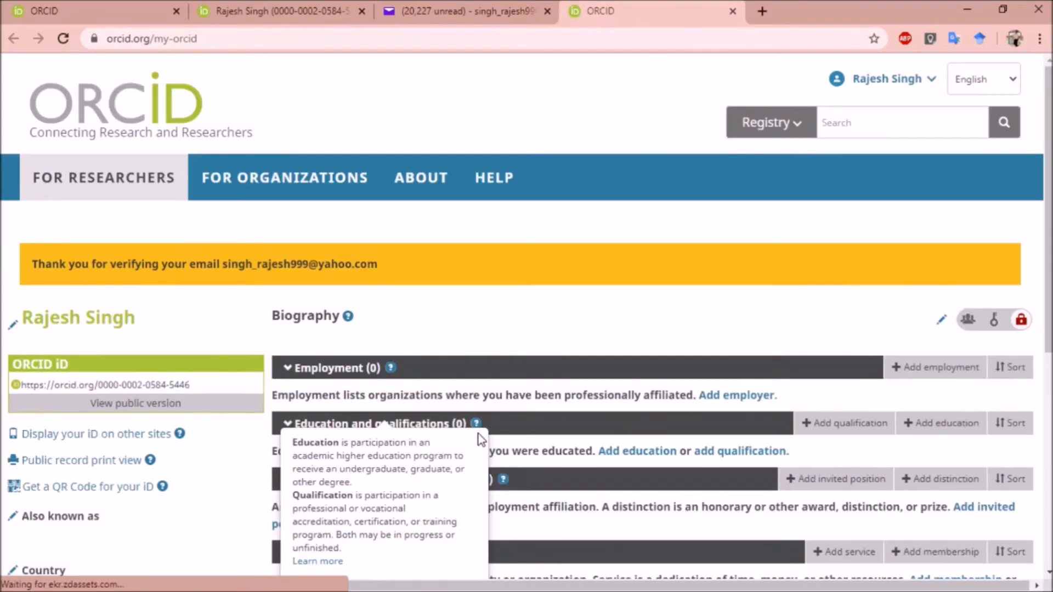
# Look over the sections of the ORCID record, from employment through works, and the personal details beside them
pyautogui.scroll(-2, 953, 180)
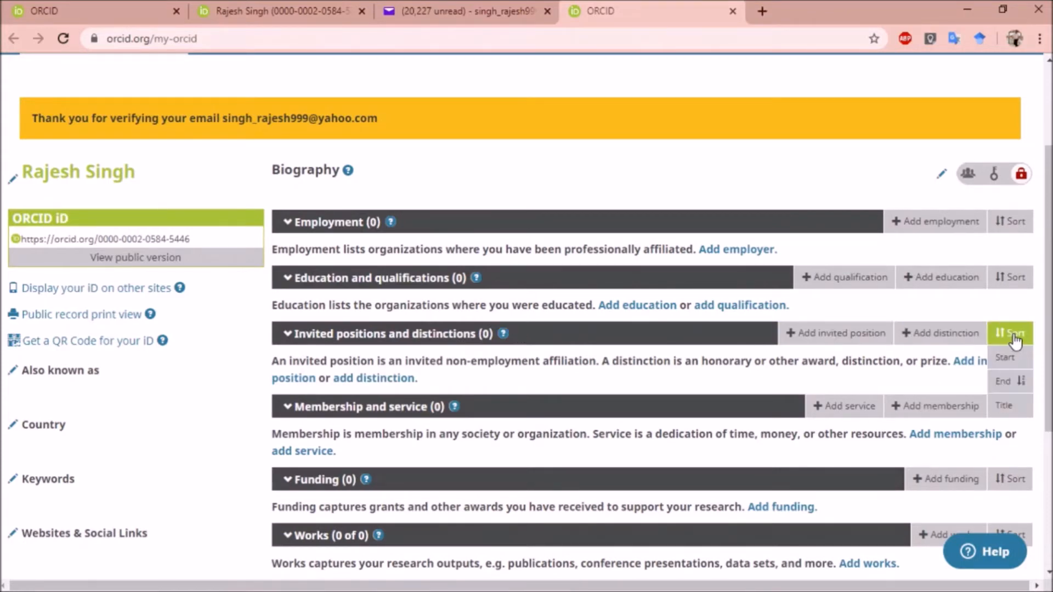
pyautogui.moveTo(991, 416)
pyautogui.moveTo(1020, 487)
pyautogui.moveTo(1048, 384); pyautogui.dragTo(1048, 482)
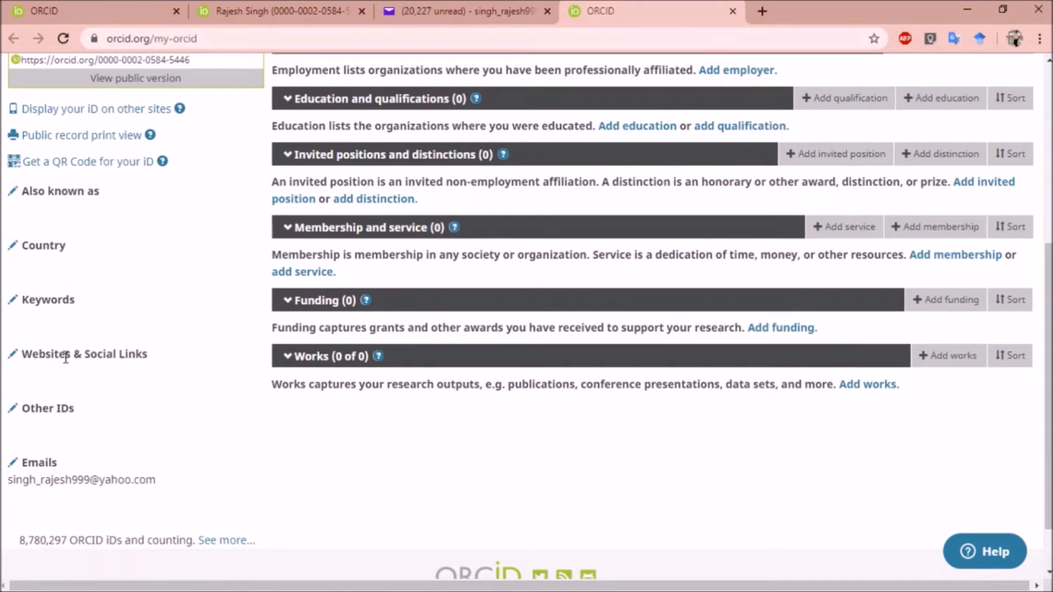
pyautogui.scroll(3, 468, 287)
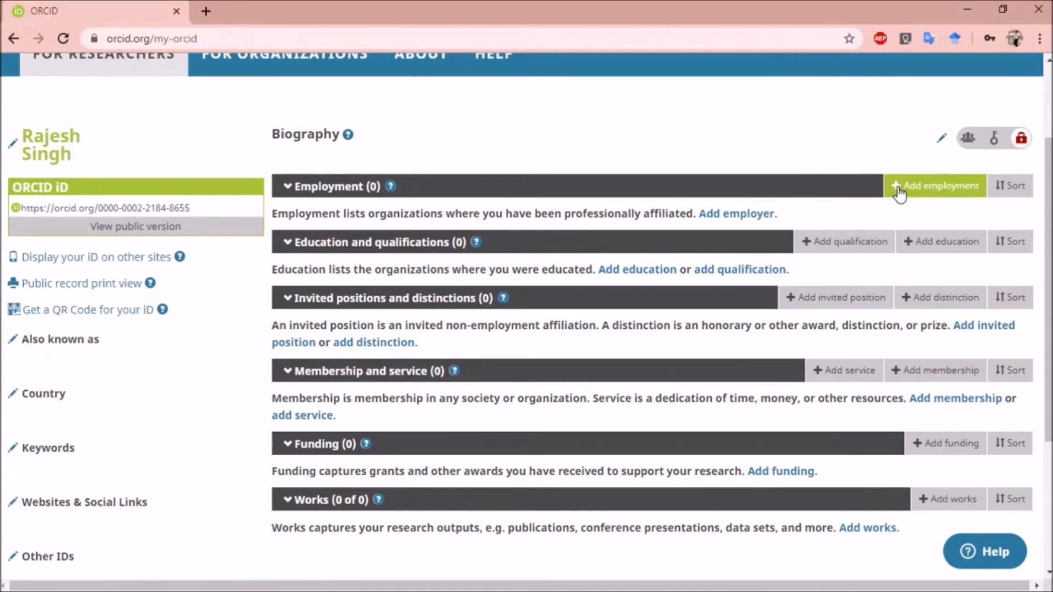
# Start an employment entry with organization RAMANUJAN COLLEGE, UNIVERSITY OF DELHI and department MATHEMATICS
pyautogui.click(899, 190)
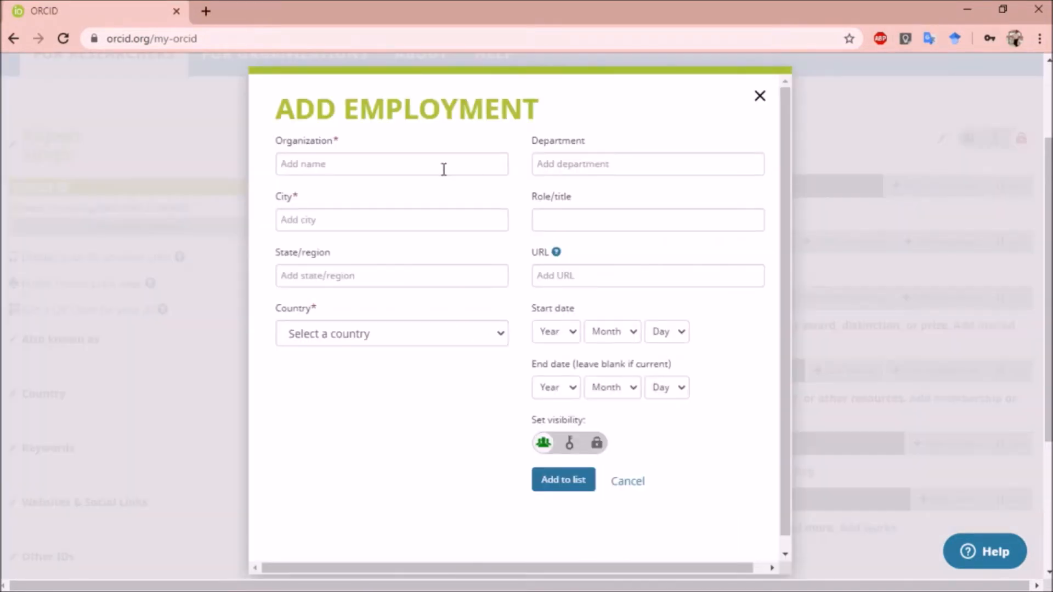
pyautogui.write('RAMANUJA')
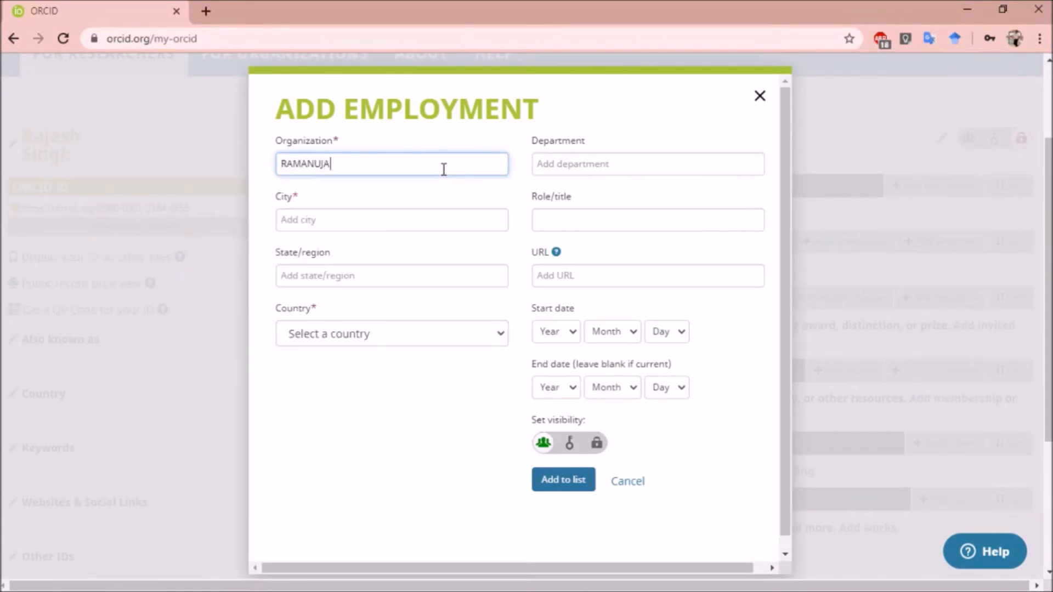
pyautogui.write('N COLLEGE')
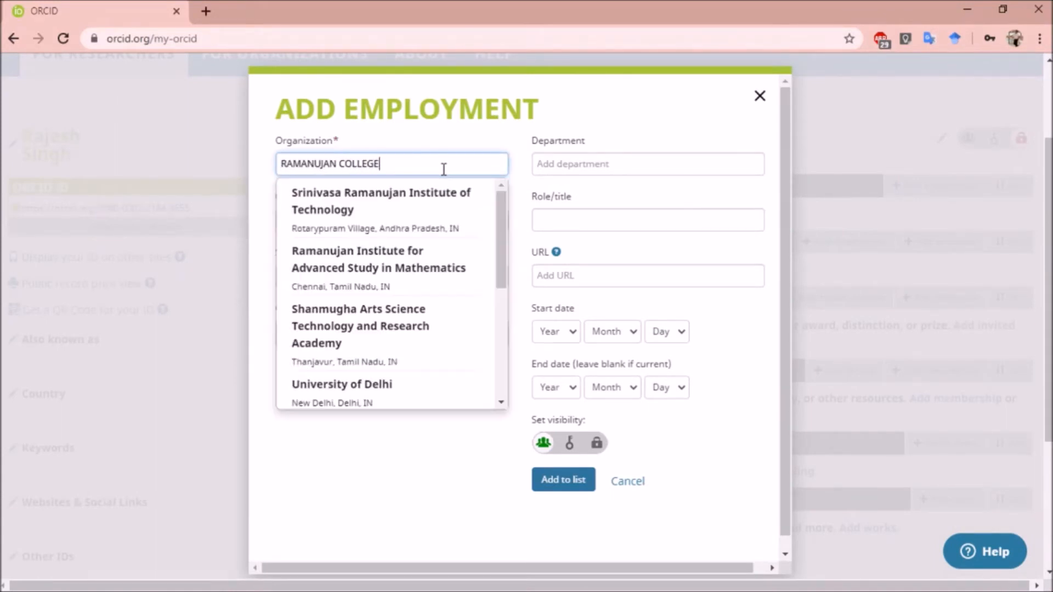
pyautogui.write(', UNIVERSITY OF DELHI')
pyautogui.click(606, 160)
pyautogui.write('MATHEMATICS')
# Enter NEW DELHI as the employment's city and ASSISTANT PROFESSOR as its role
pyautogui.click(374, 218)
pyautogui.write('NEW DELHI')
pyautogui.click(563, 224)
pyautogui.write('ASSI')
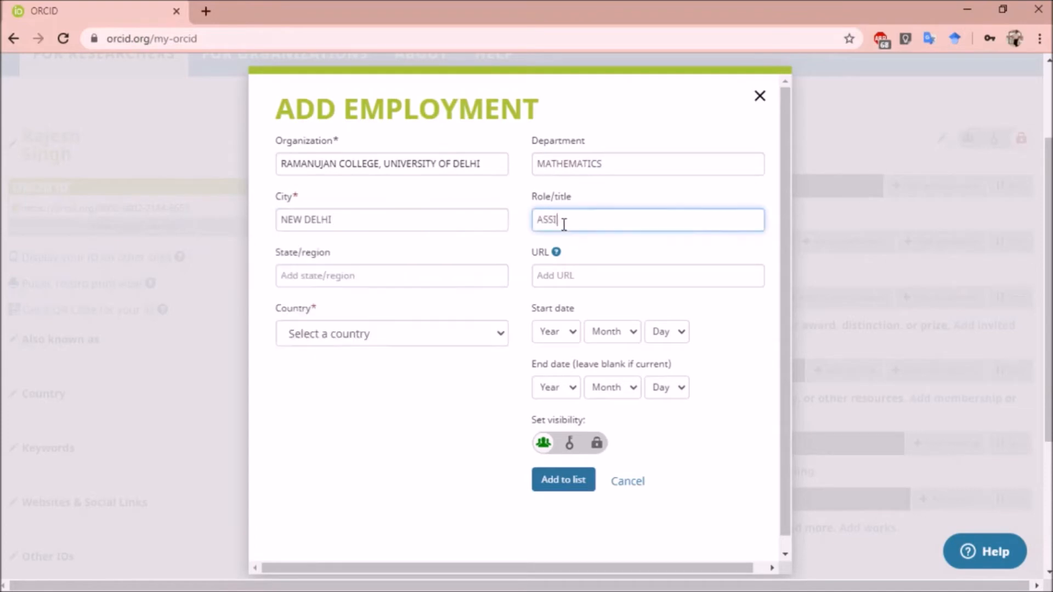
pyautogui.write('STANT PROFESSOR')
pyautogui.click(480, 271)
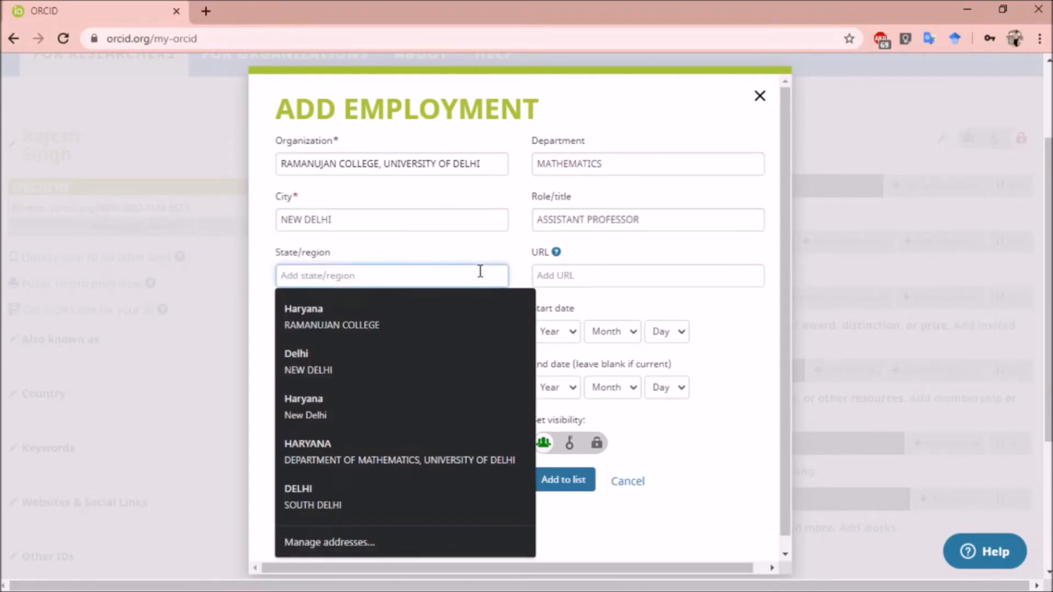
pyautogui.write('DELHI')
pyautogui.click(580, 274)
pyautogui.write('https://ramanujancollege.ac.in/')
pyautogui.click(364, 339)
pyautogui.press('i')
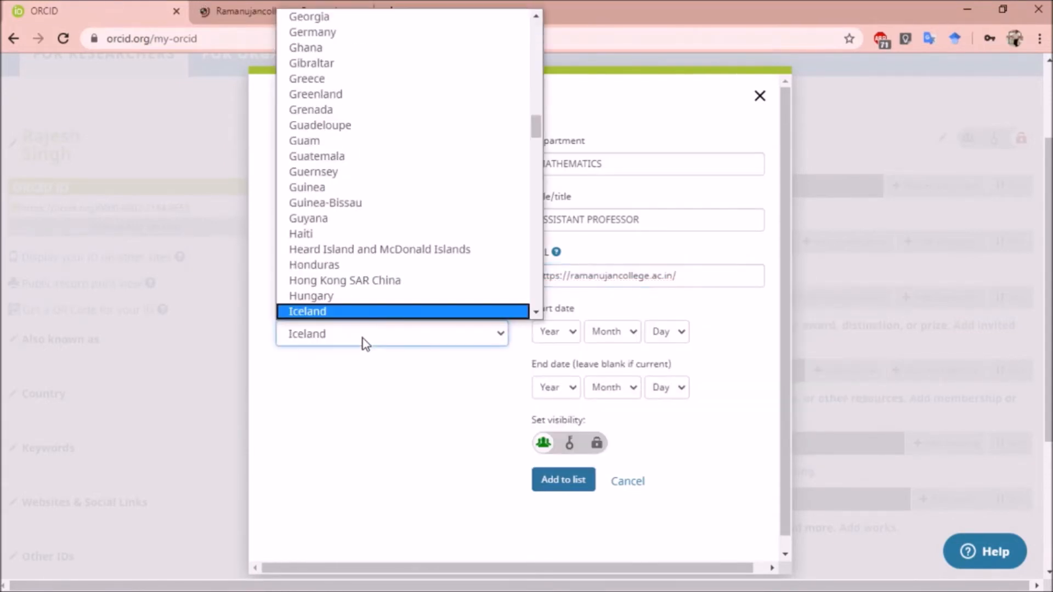
pyautogui.click(536, 312)
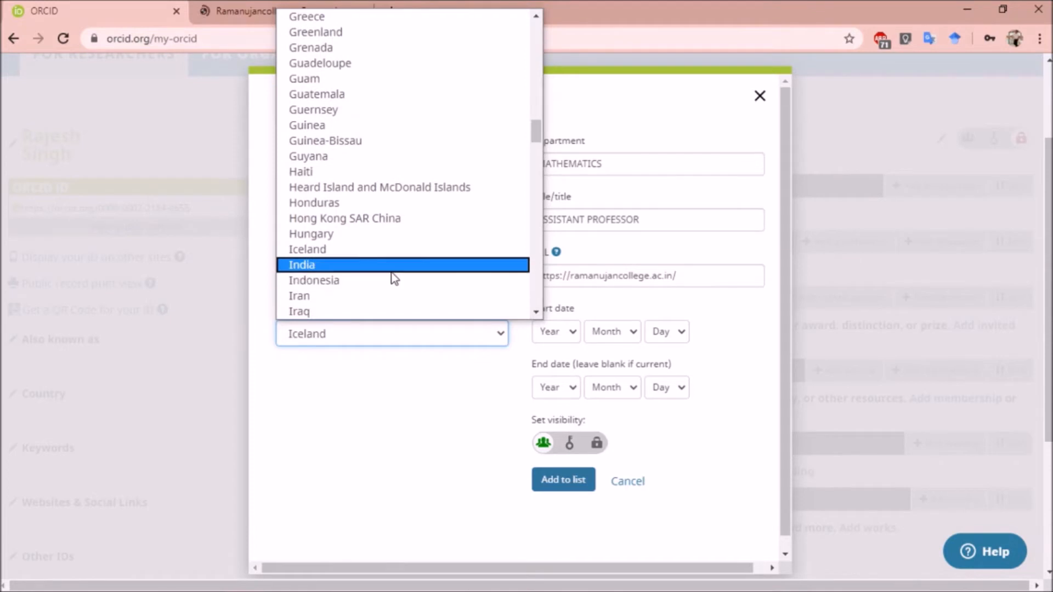
pyautogui.click(391, 269)
# Set the employment's start date to 2017-07-20 and add the entry to the list with visibility for everyone
pyautogui.click(578, 338)
pyautogui.click(580, 291)
pyautogui.click(624, 334)
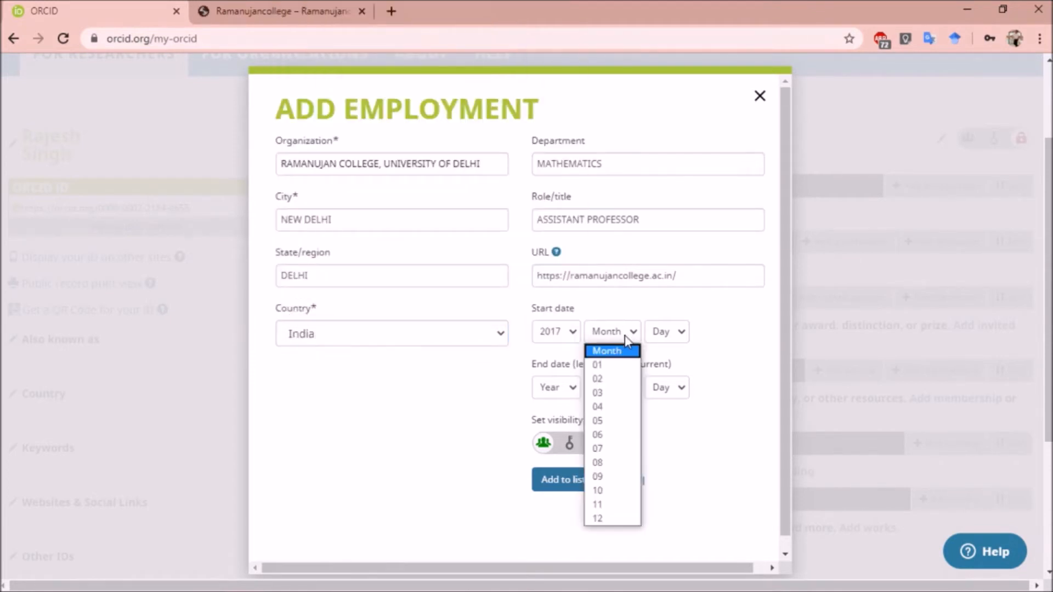
pyautogui.click(620, 447)
pyautogui.click(668, 341)
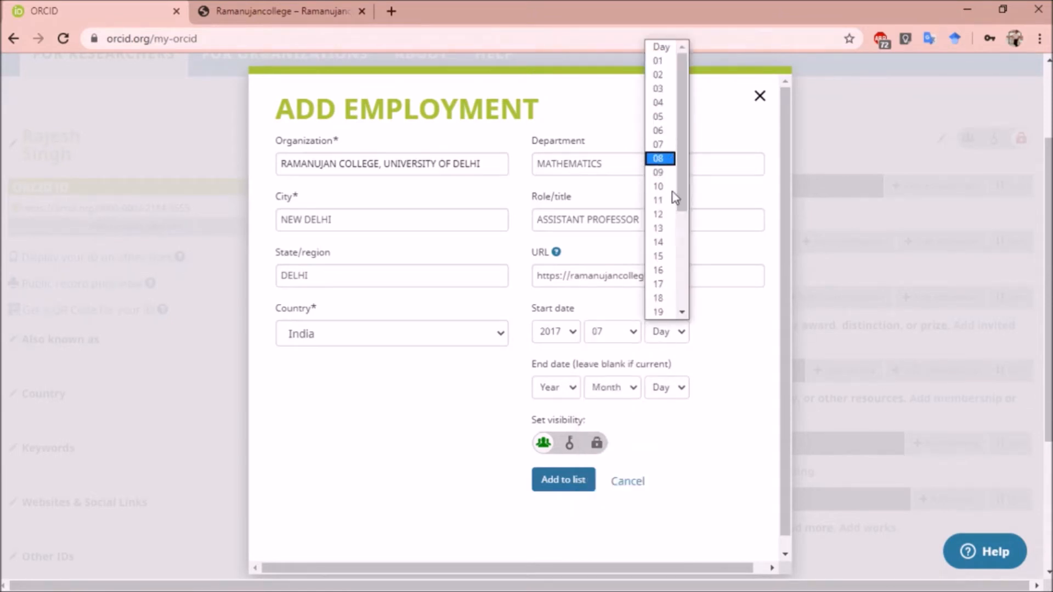
pyautogui.click(684, 313)
pyautogui.click(661, 295)
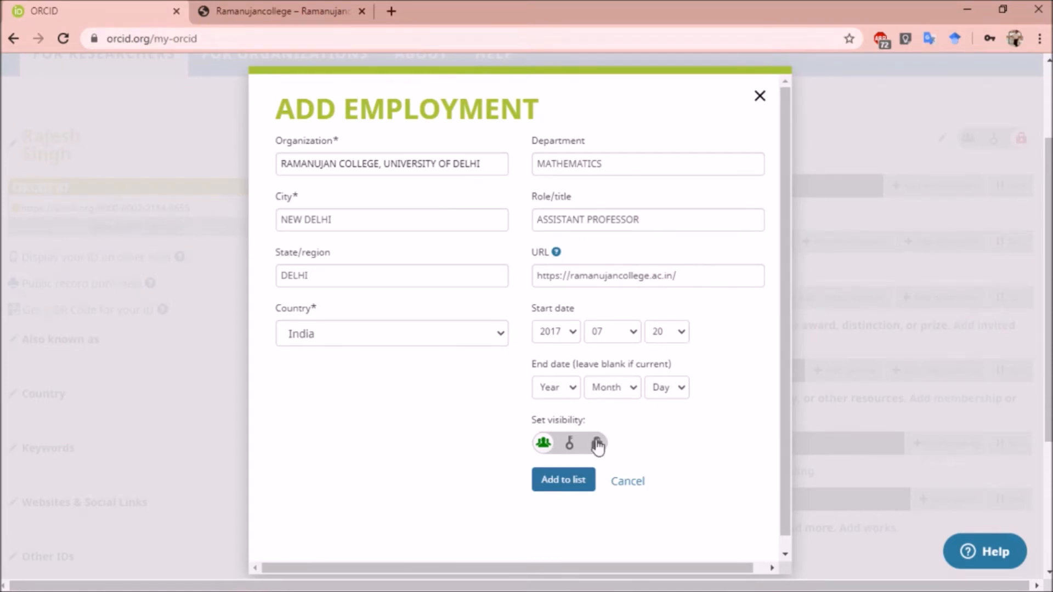
pyautogui.moveTo(569, 453)
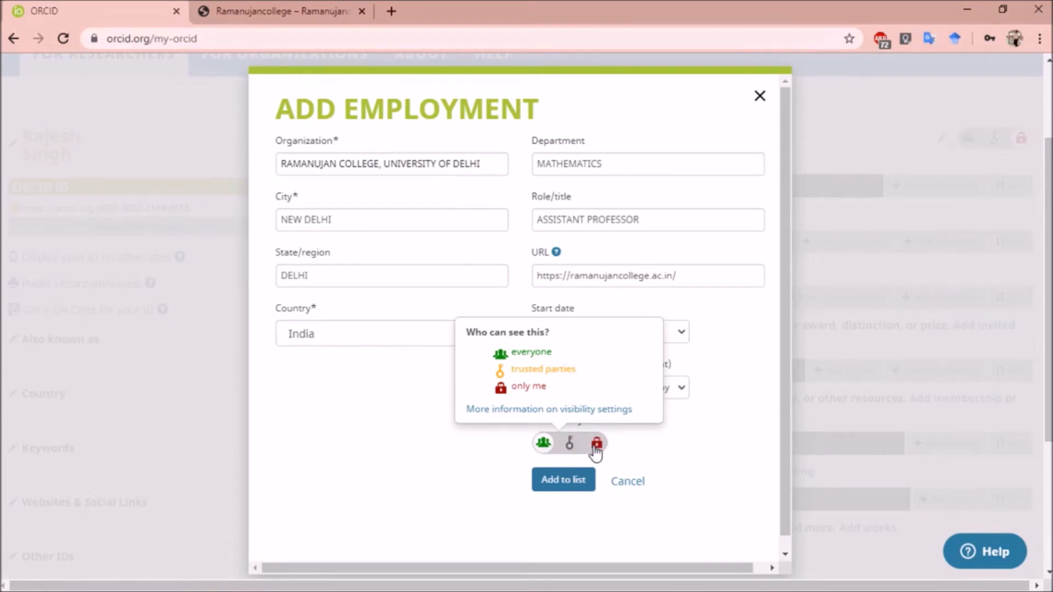
pyautogui.click(565, 481)
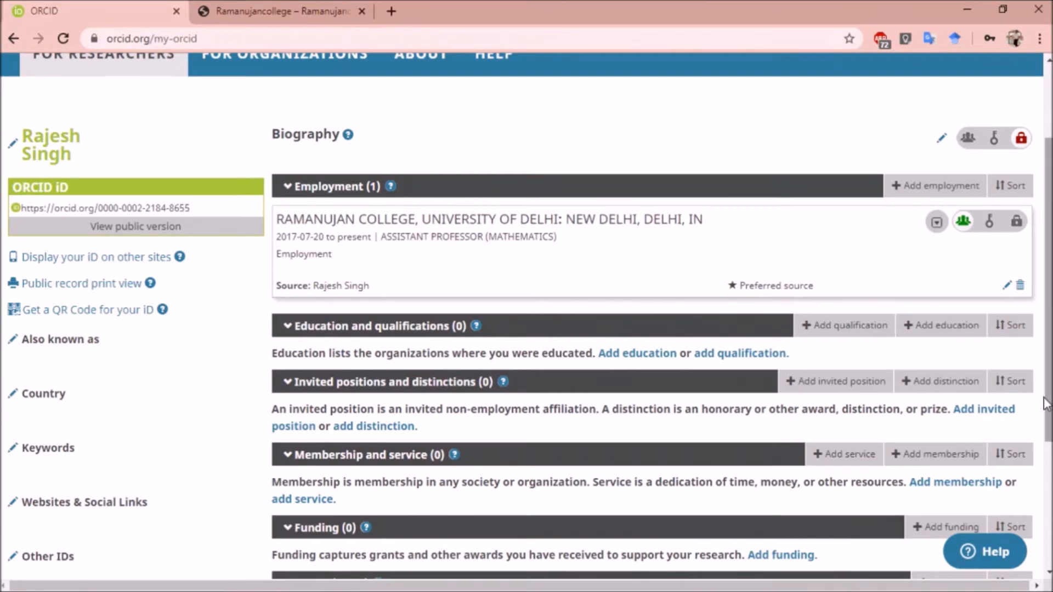
pyautogui.scroll(-2, 1046, 404)
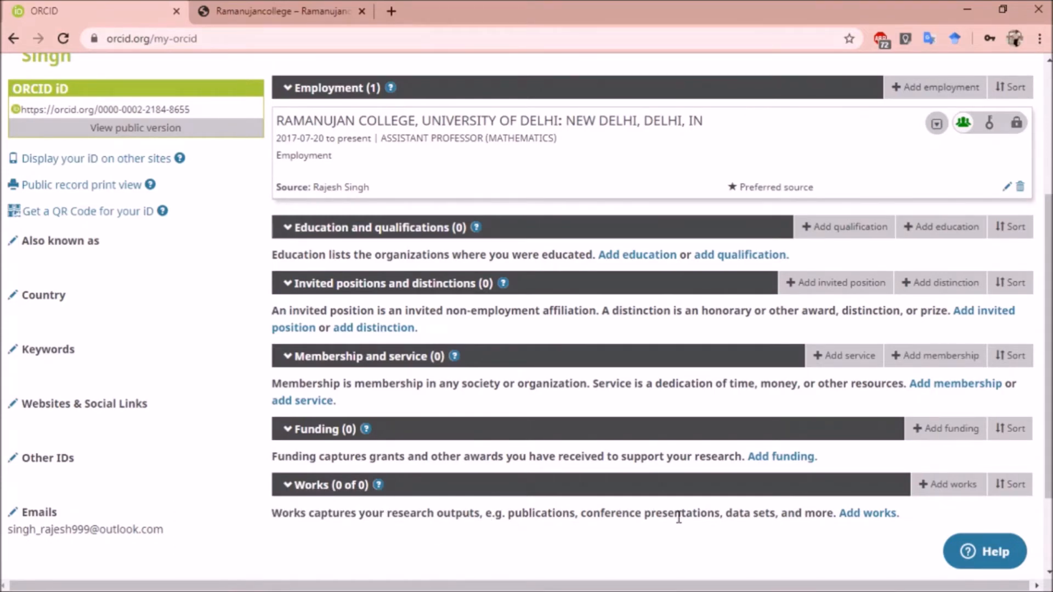
pyautogui.moveTo(959, 488)
pyautogui.scroll(-1, 1049, 461)
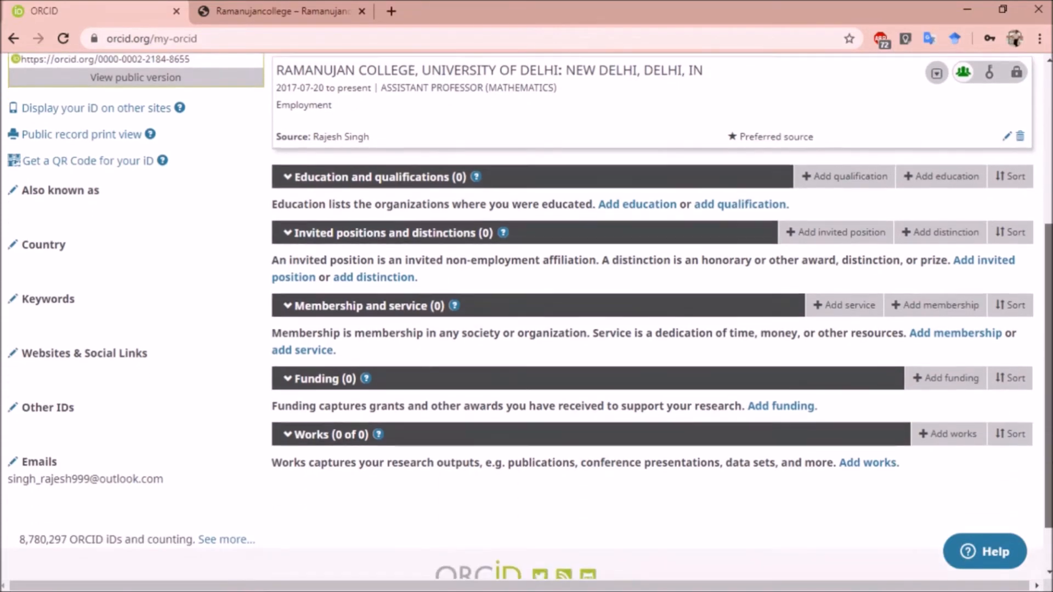
pyautogui.moveTo(952, 431)
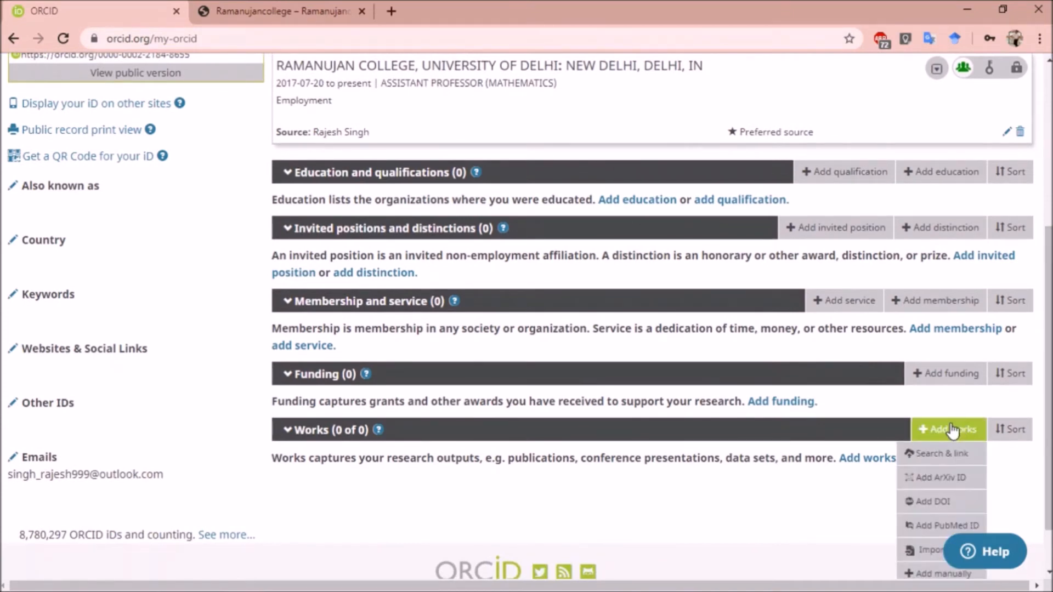
pyautogui.click(942, 501)
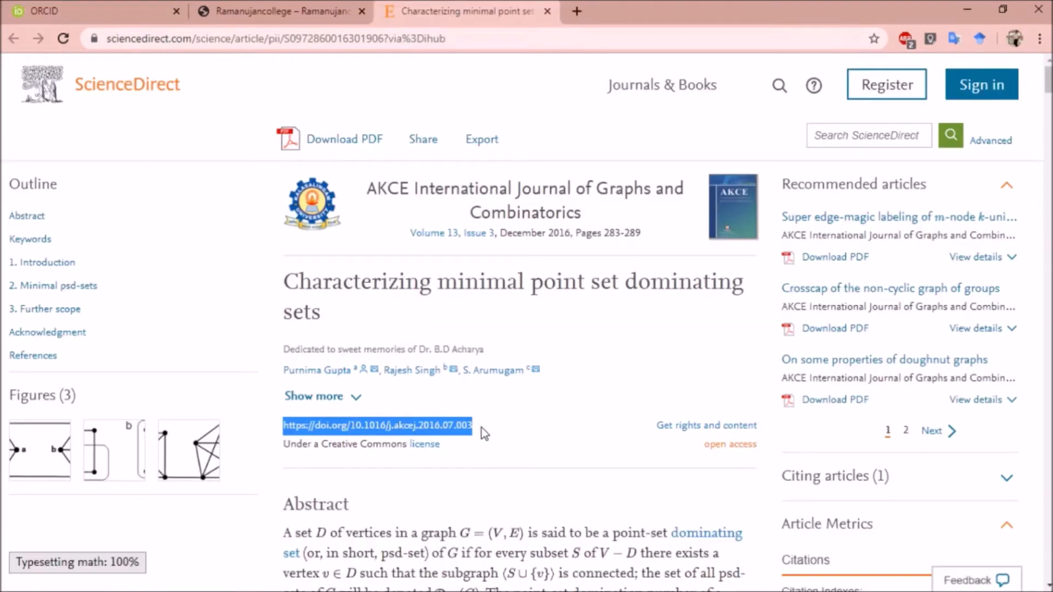
pyautogui.click(82, 7)
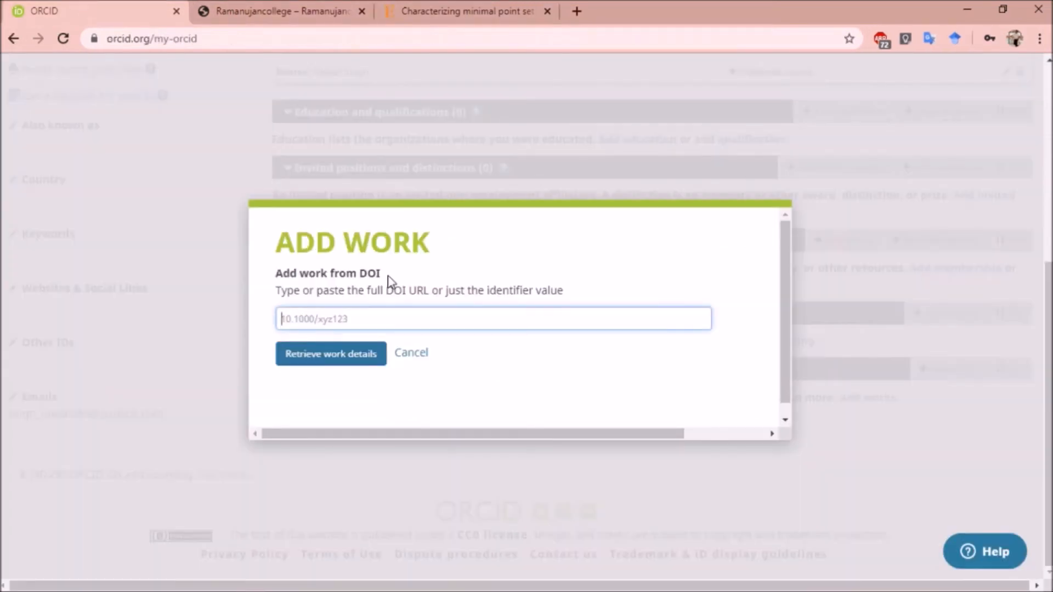
pyautogui.write('https://doi.org/10.1016/j.akcej.2016.07.003')
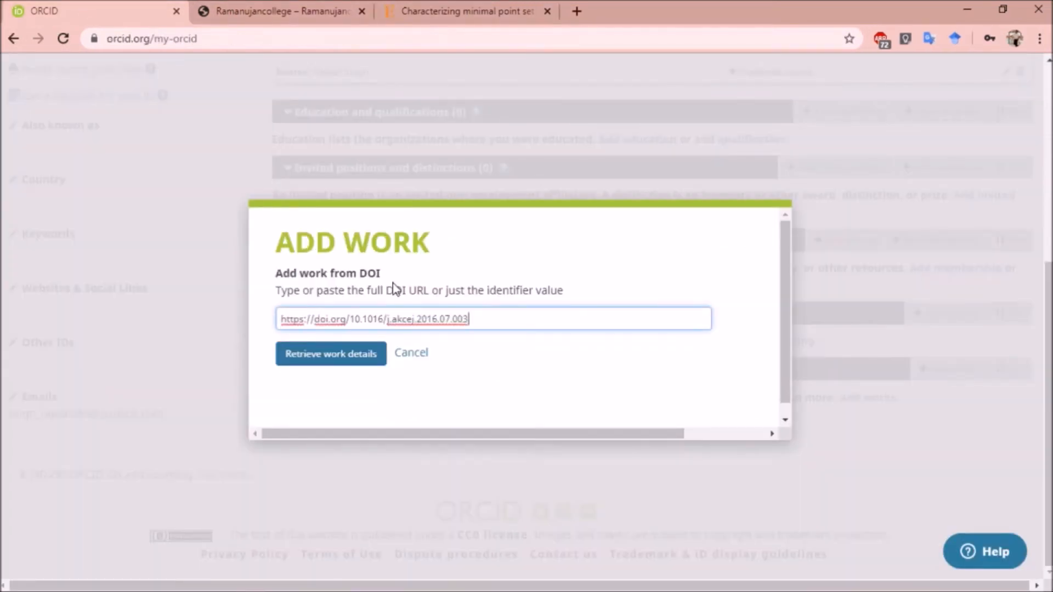
pyautogui.click(331, 363)
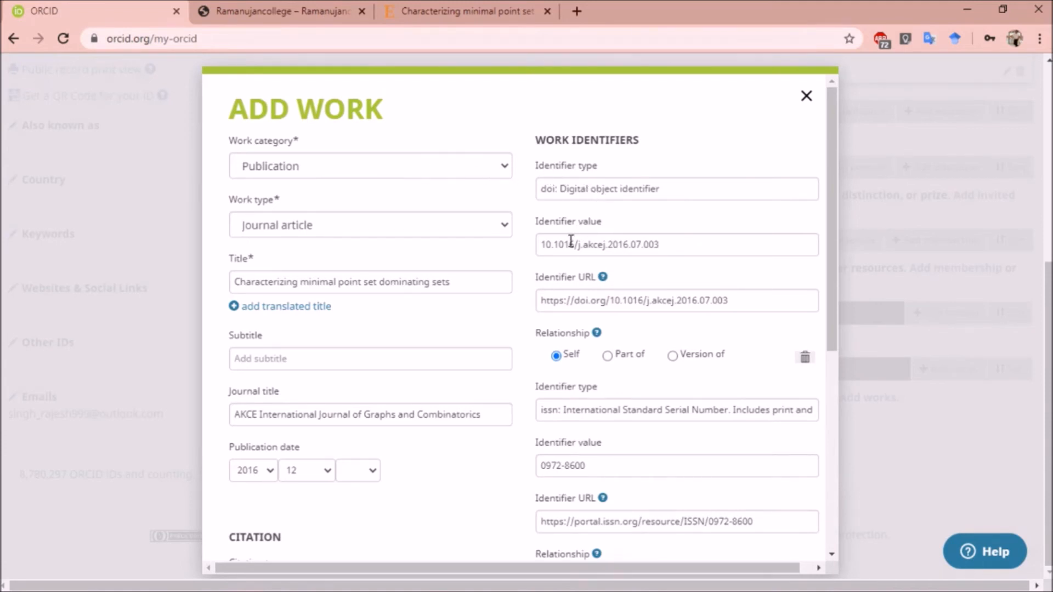
# Add the retrieved article "Characterizing minimal point set dominating sets" to the works list
pyautogui.moveTo(831, 328); pyautogui.dragTo(833, 534)
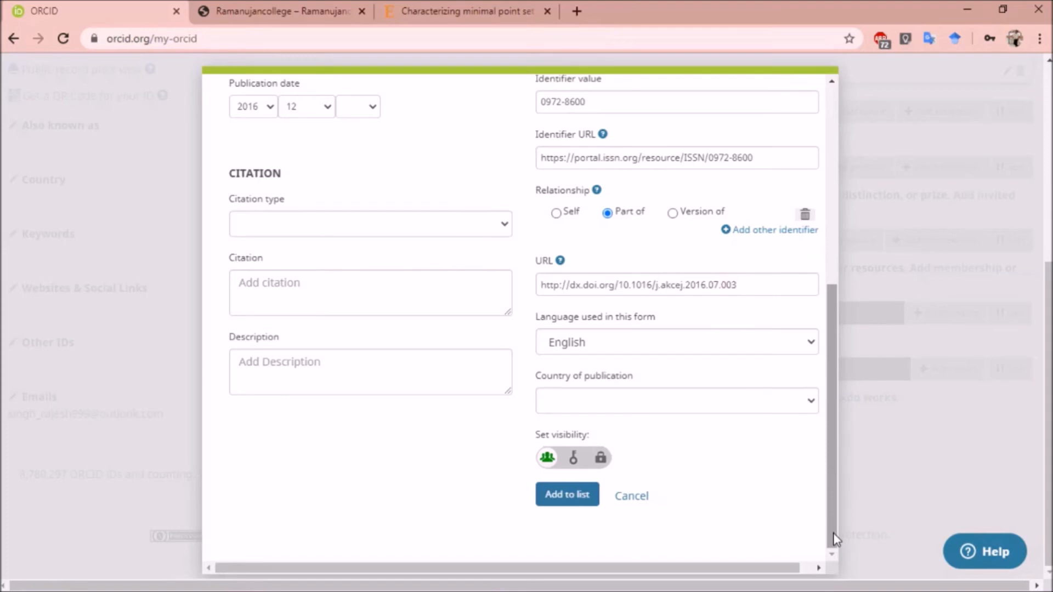
pyautogui.click(555, 507)
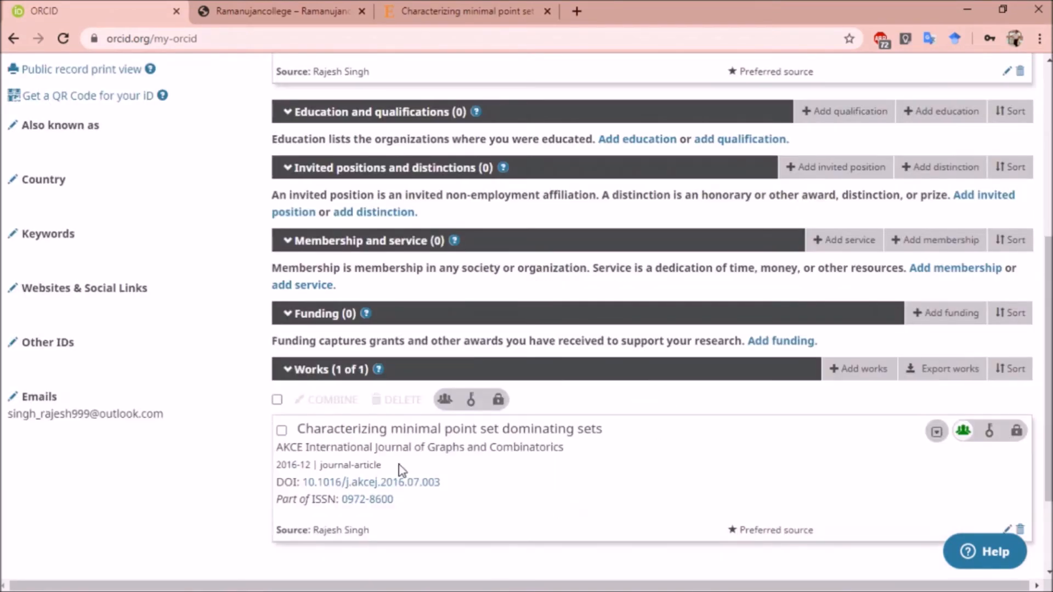
pyautogui.scroll(-3, 477, 477)
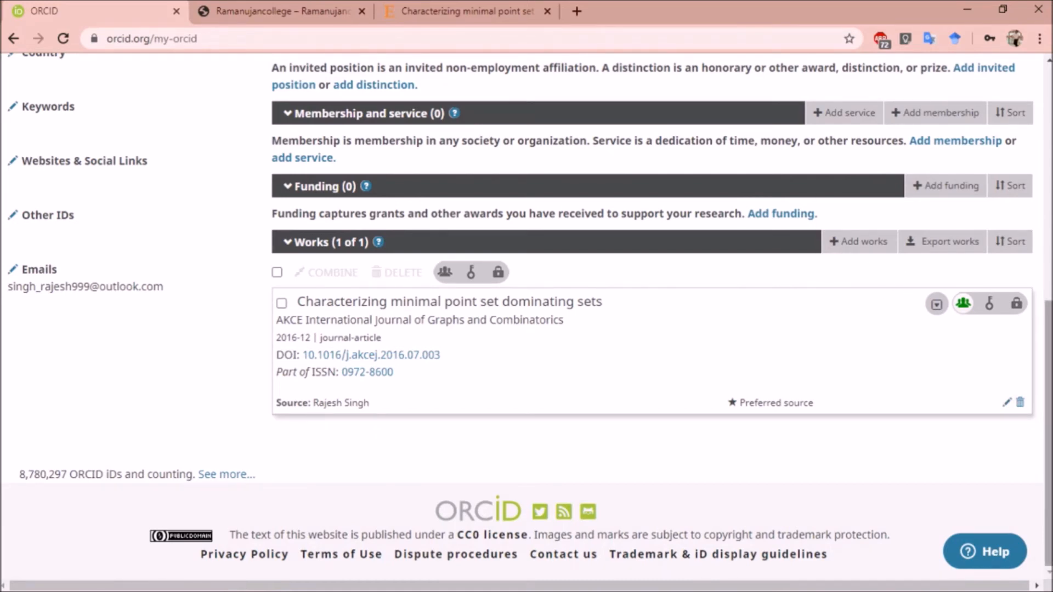
# Open the account settings from the record owner's account options and examine the available preferences and the trusted organizations and individuals sections
pyautogui.scroll(3, 652, 318)
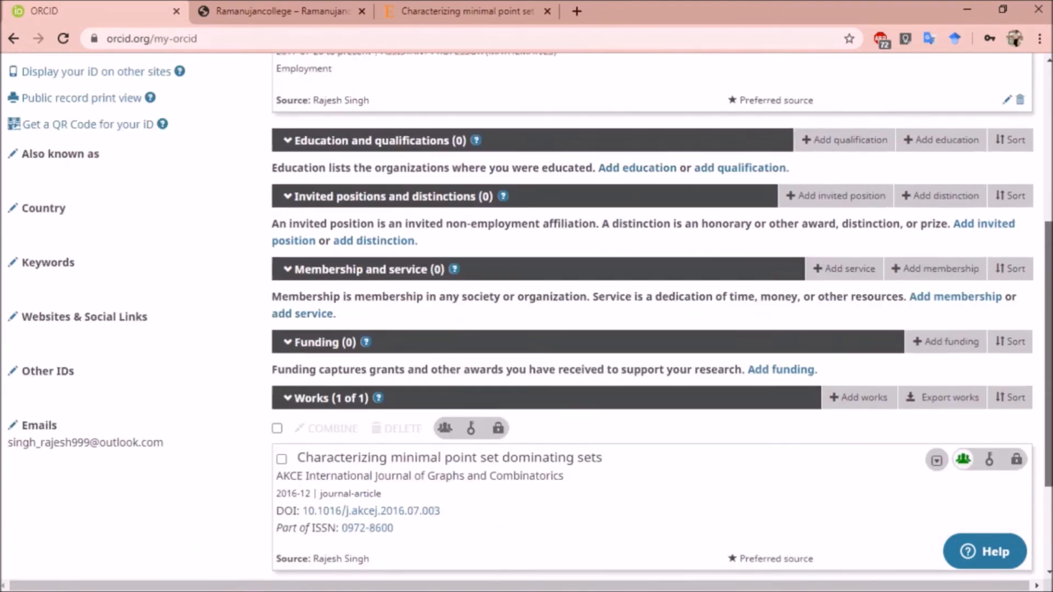
pyautogui.scroll(6, 652, 318)
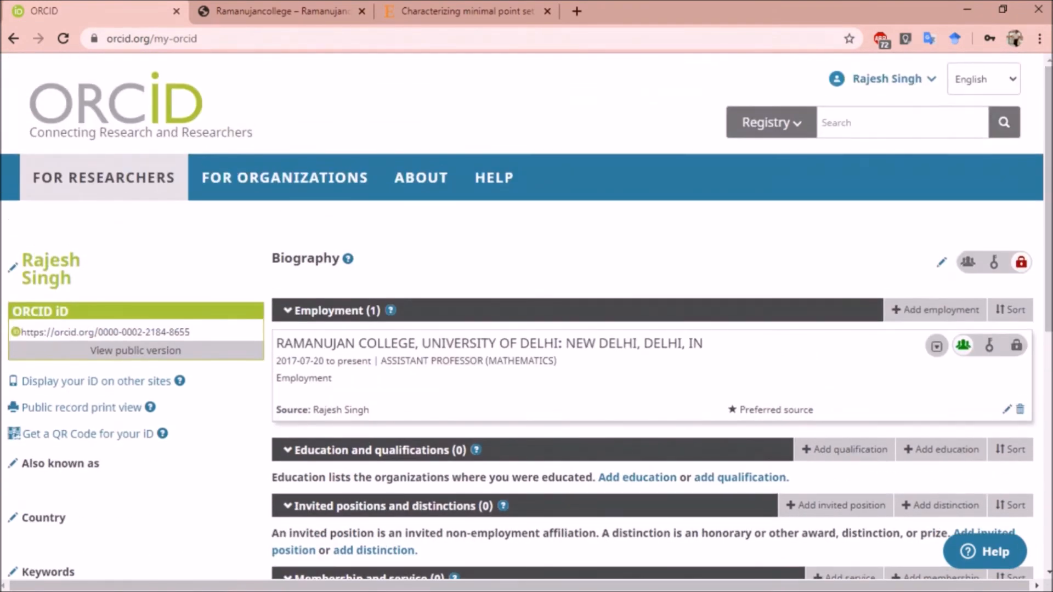
pyautogui.click(912, 83)
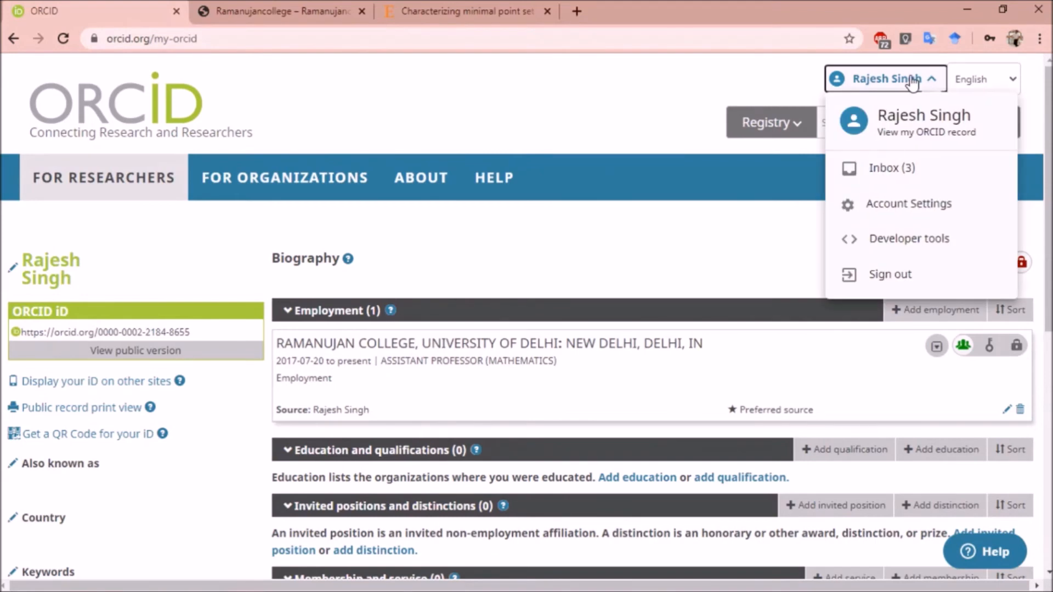
pyautogui.click(911, 83)
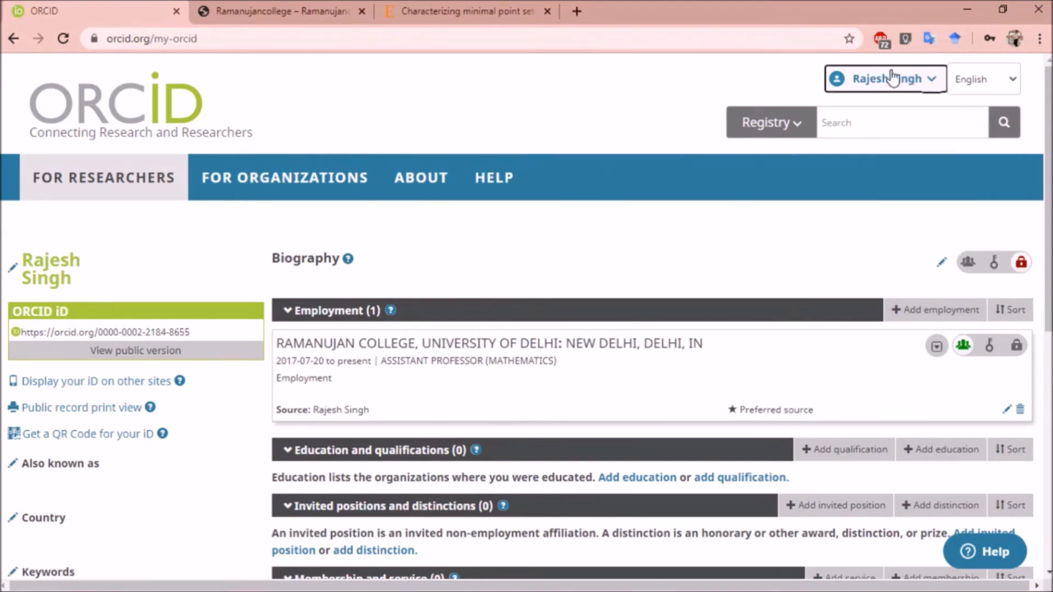
pyautogui.click(912, 87)
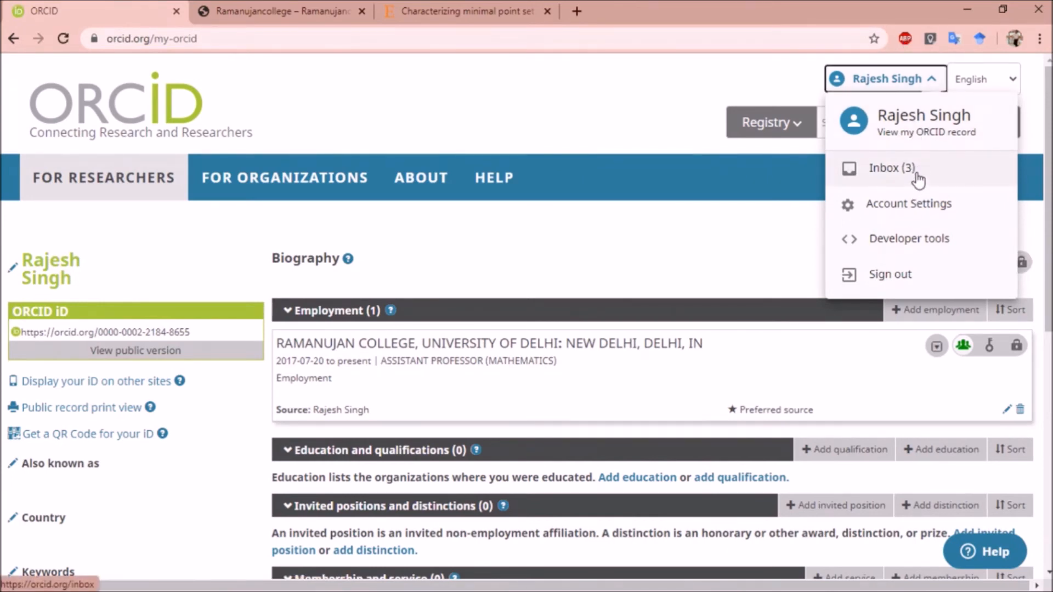
pyautogui.click(921, 211)
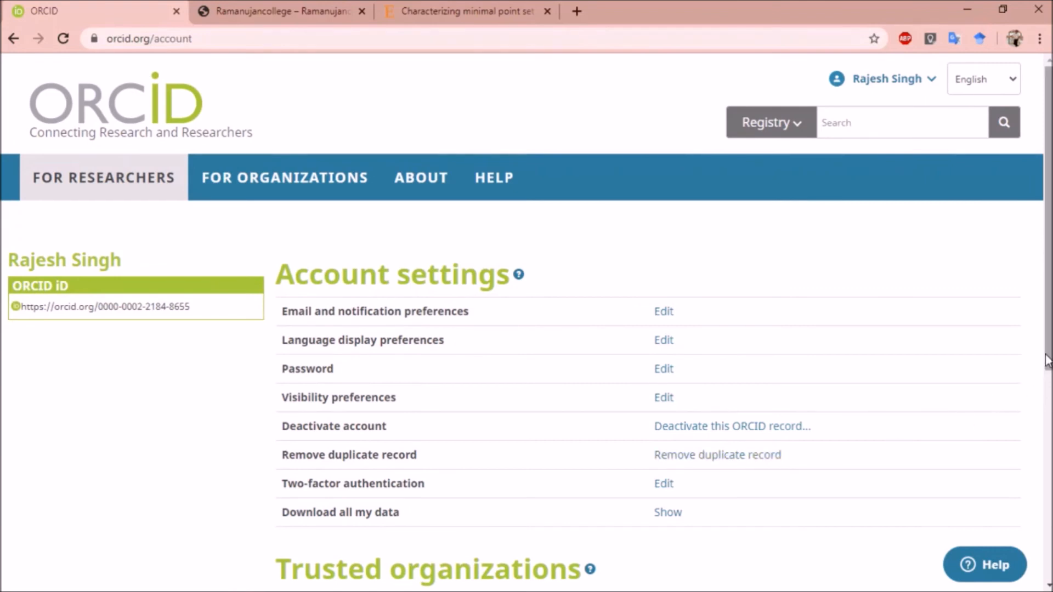
pyautogui.scroll(-1, 1047, 361)
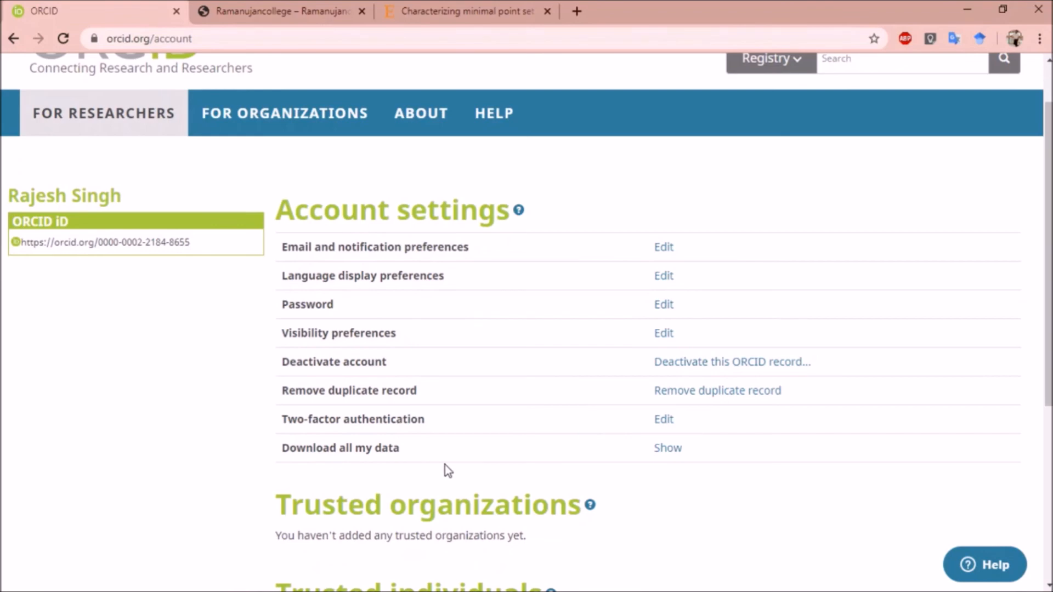
pyautogui.moveTo(1048, 253); pyautogui.dragTo(1049, 378)
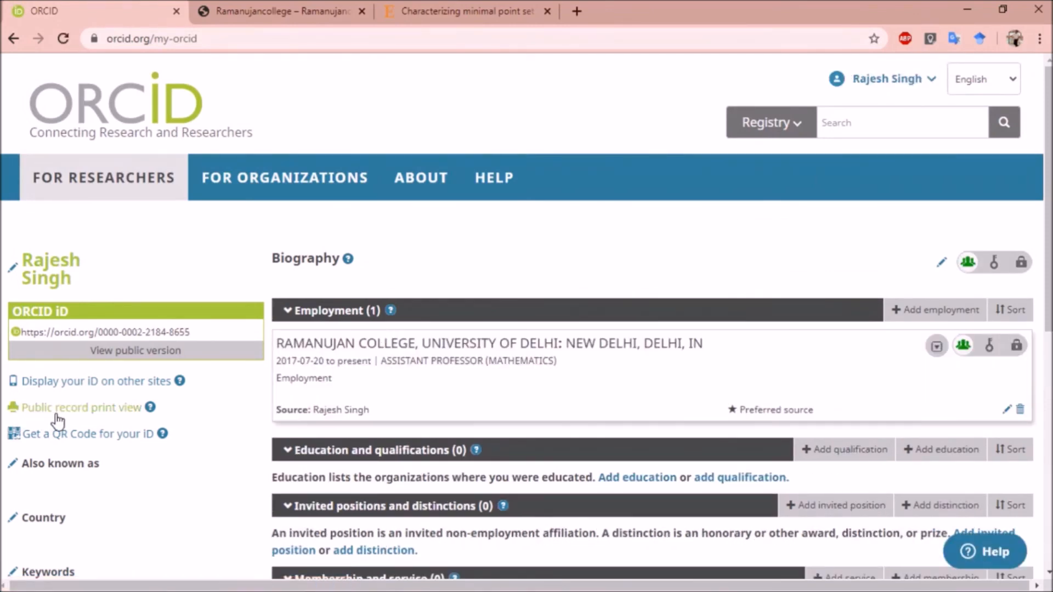
# Open the print view of the public ORCID record
pyautogui.click(87, 408)
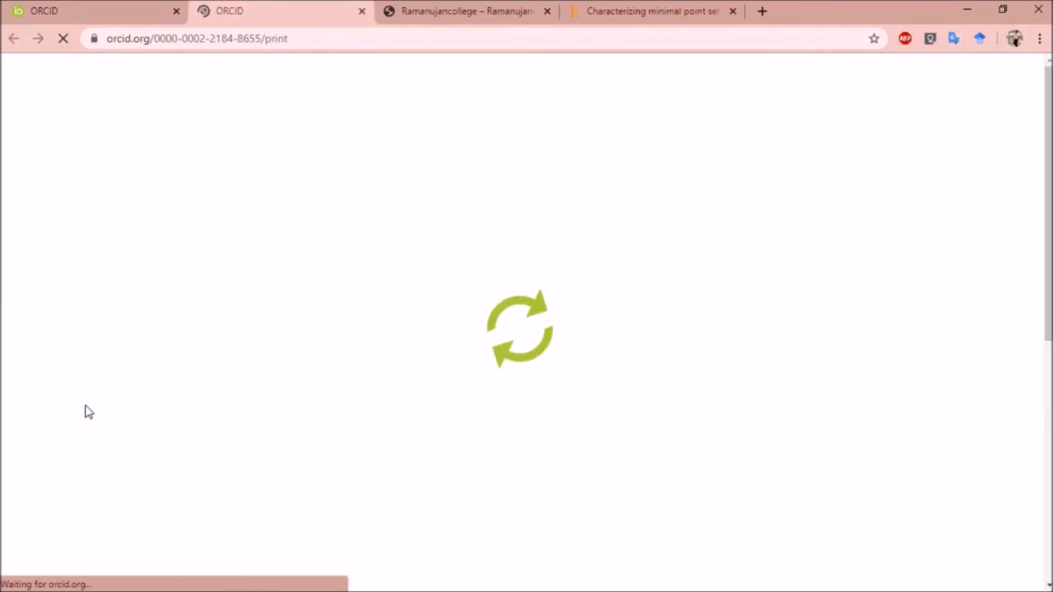